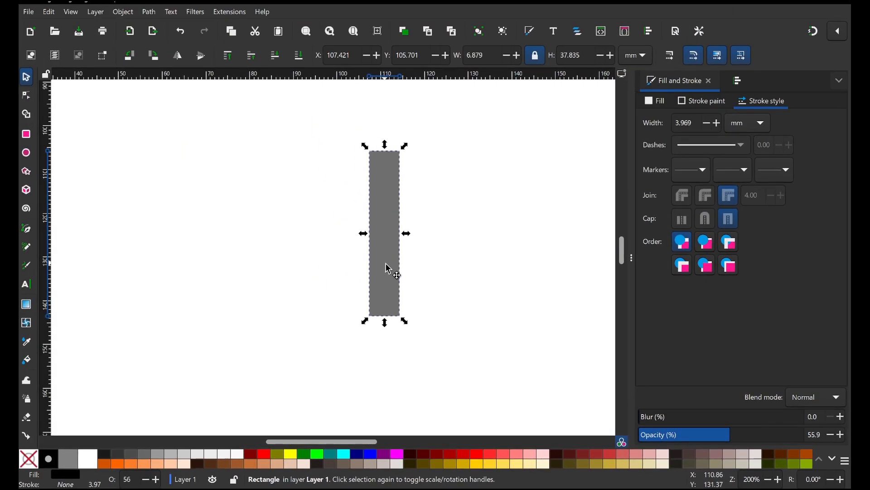
Move the vertical bar up slightly, then duplicate it and skew the copy into a diagonal bar about 33 mm wide and 48 mm tall
left_click_drag(388, 266, 387, 253)
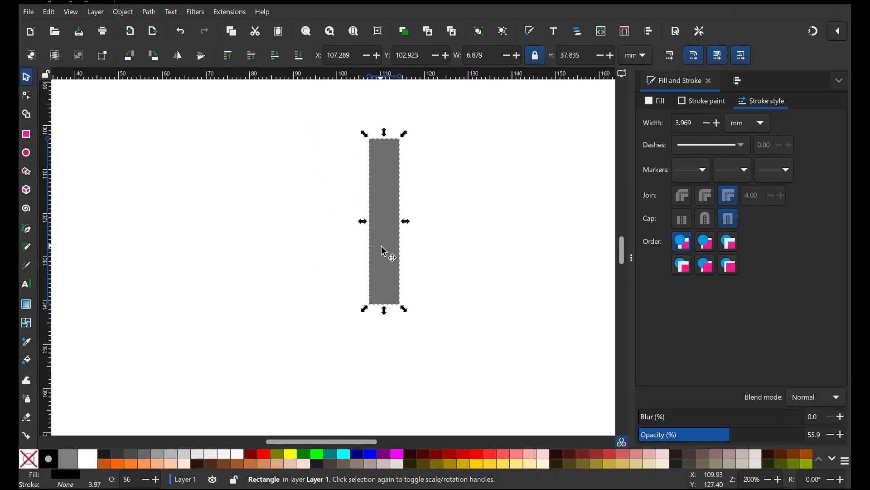
left_click_drag(386, 314, 338, 335)
left_click(386, 284)
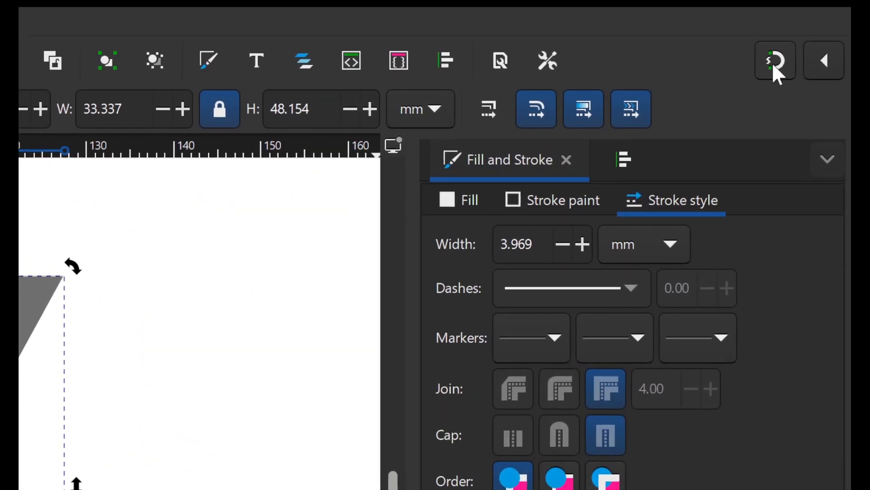
Enable snapping and move the diagonal bar horizontally until its top corners snap to the vertical bar's top corners
left_click(814, 32)
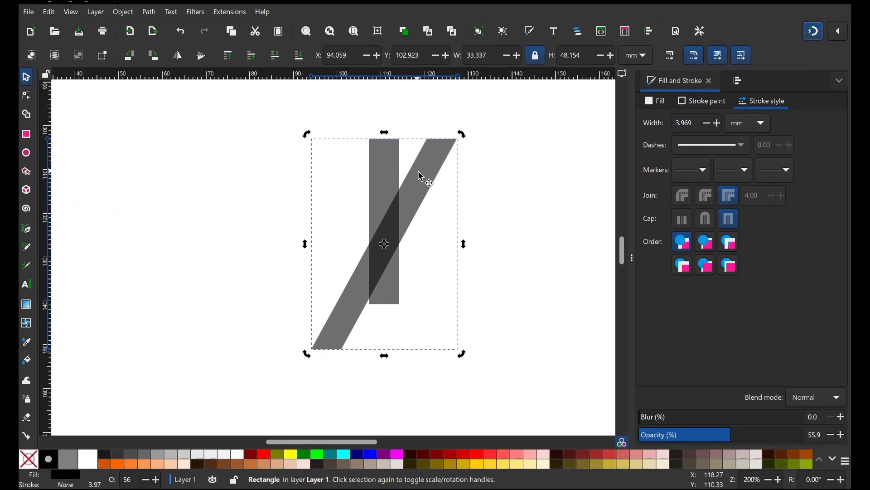
left_click_drag(75, 314, 0, 323)
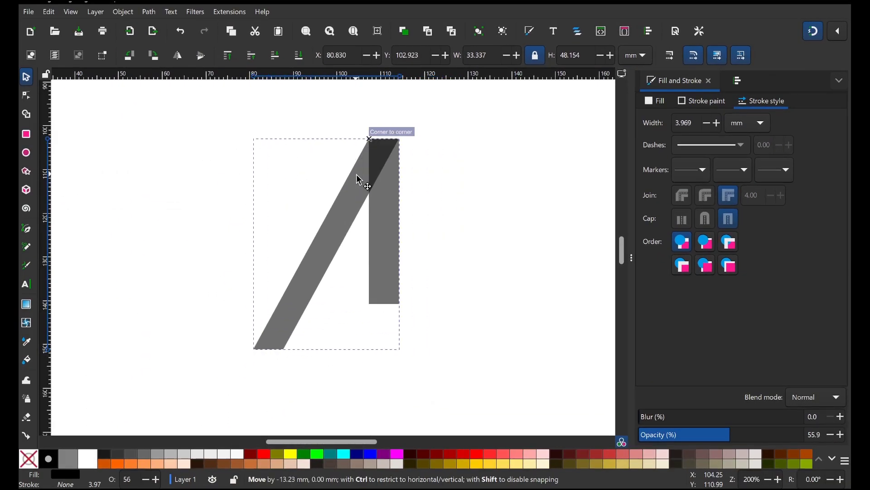
left_click_drag(359, 180, 359, 180)
left_click(264, 289)
Duplicate the vertical bar, rotate the copy 90 degrees and place it as a crossbar over both legs of the letter
left_click(396, 272)
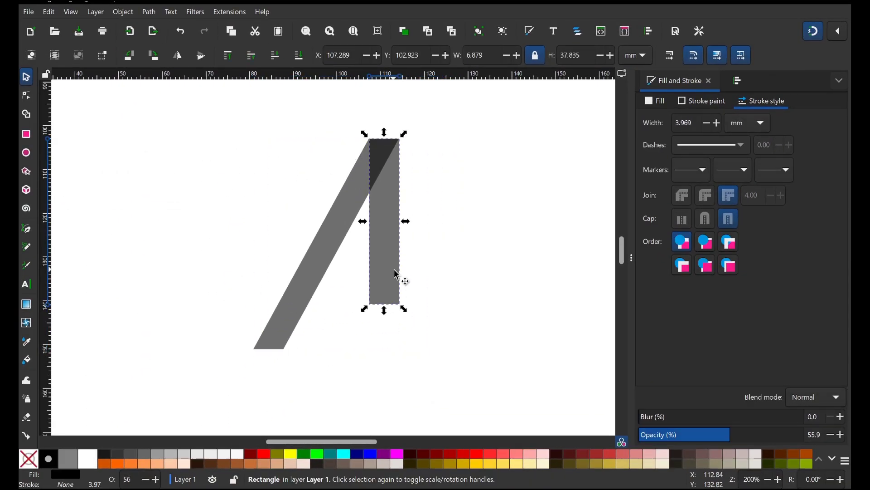
key("ctrl+d")
left_click_drag(398, 258, 496, 268)
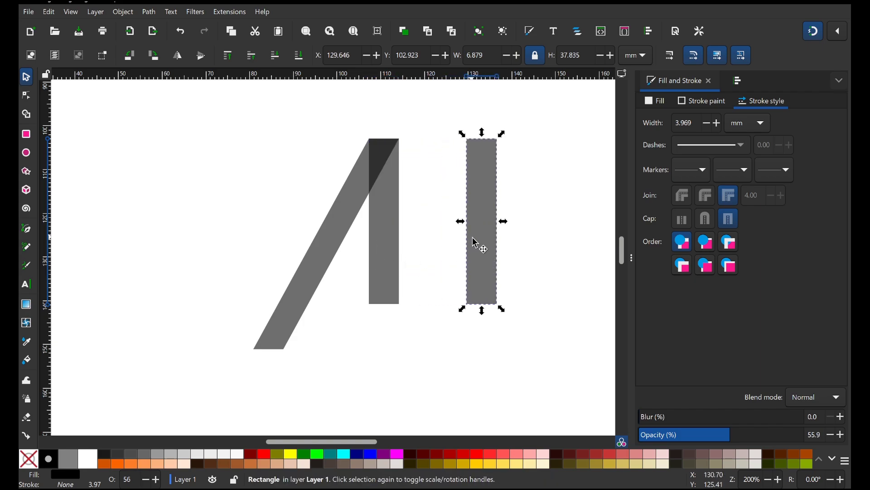
left_click(132, 56)
left_click_drag(511, 240, 336, 277)
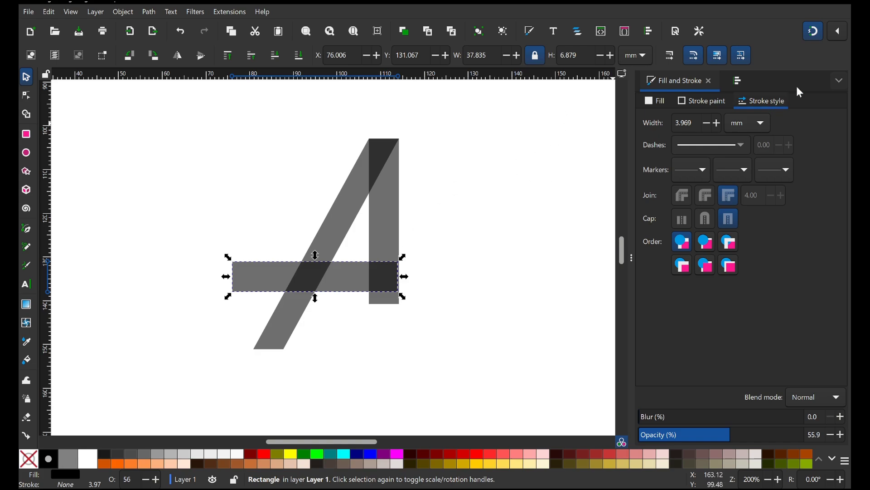
Shorten the crossbar to about 15 mm so it spans only the two legs, and raise it slightly
left_click_drag(226, 276, 303, 289)
left_click_drag(405, 277, 313, 271)
left_click(500, 279)
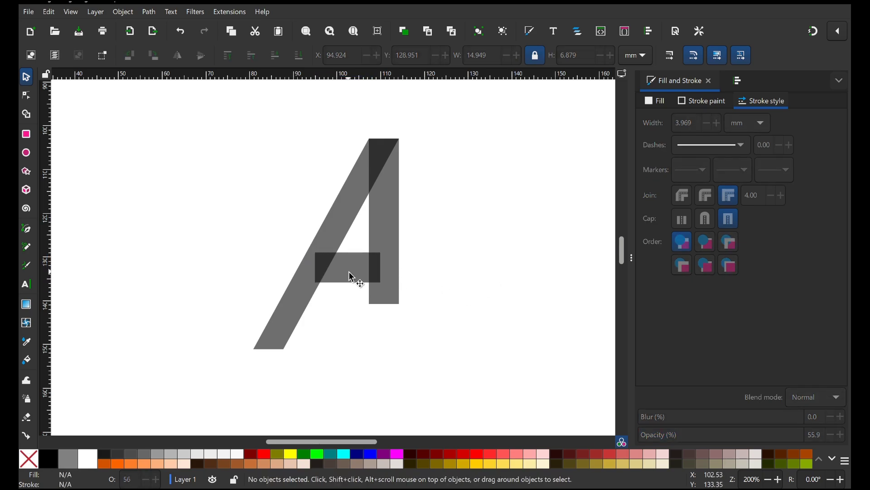
left_click_drag(352, 274, 352, 264)
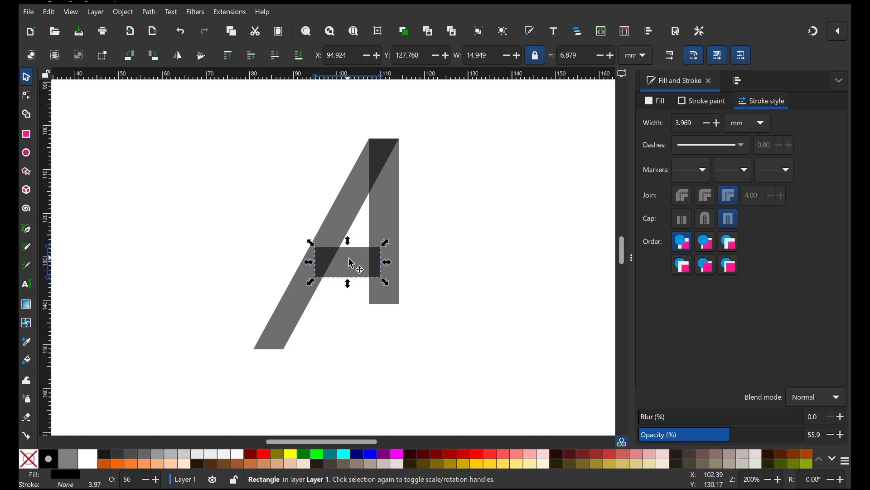
Draw a square about 9.3 mm wide beside the letter and convert the square and the three letter bars to paths
left_click(28, 134)
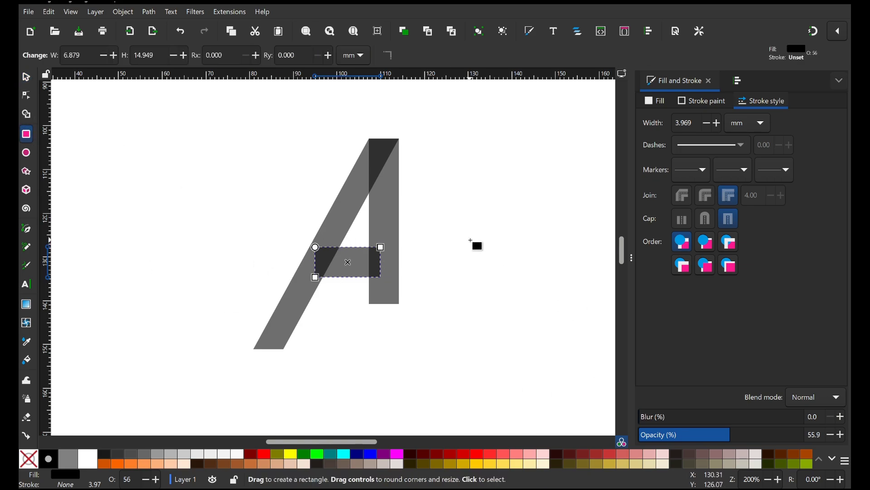
left_click_drag(471, 220, 499, 244)
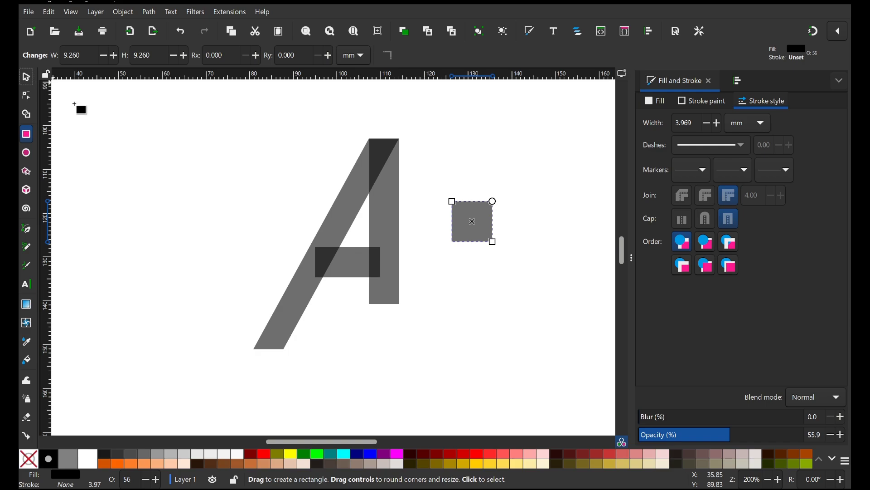
left_click(27, 78)
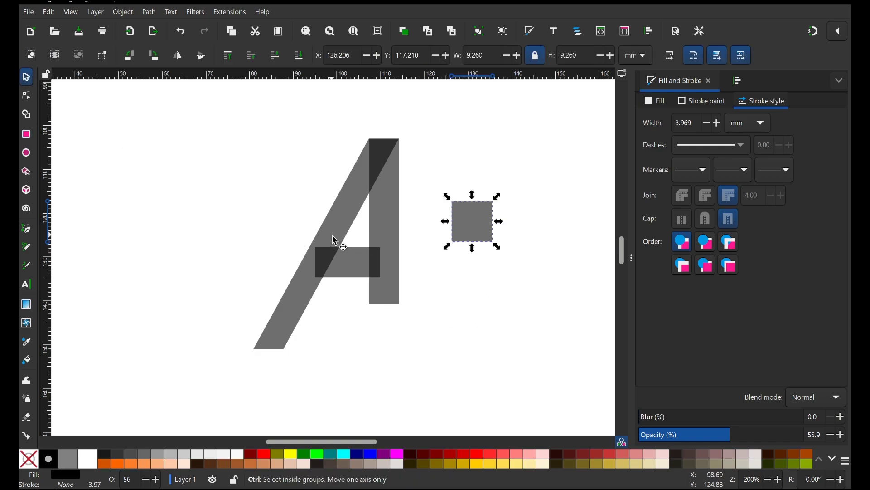
key("ctrl+shift+c")
left_click_drag(228, 111, 476, 391)
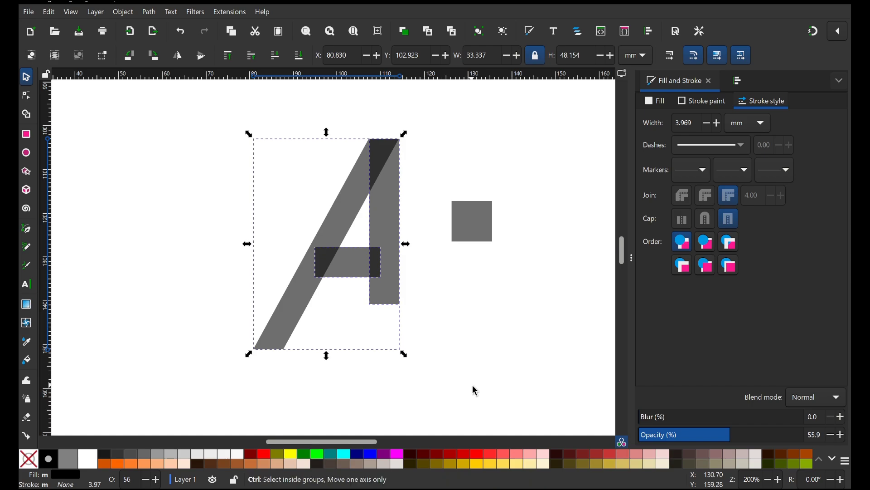
Snap the square's bottom-left node onto its top-left node to turn the square into a right triangle
left_click(473, 229)
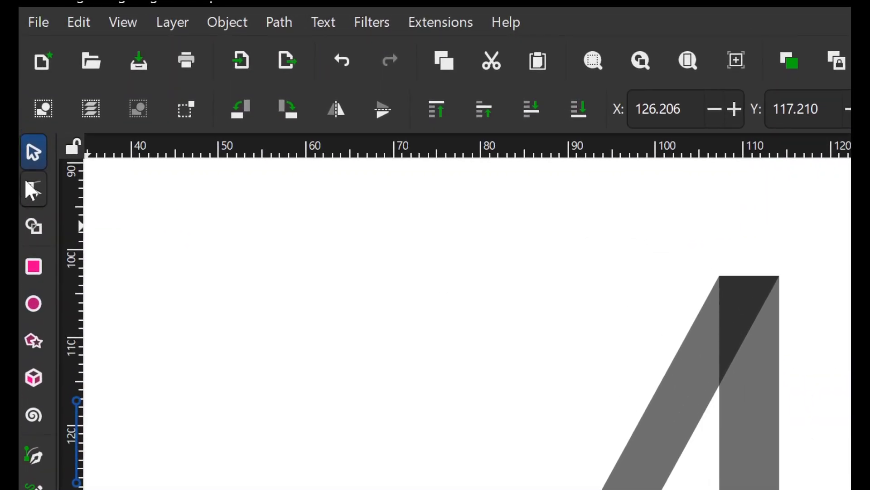
left_click(26, 95)
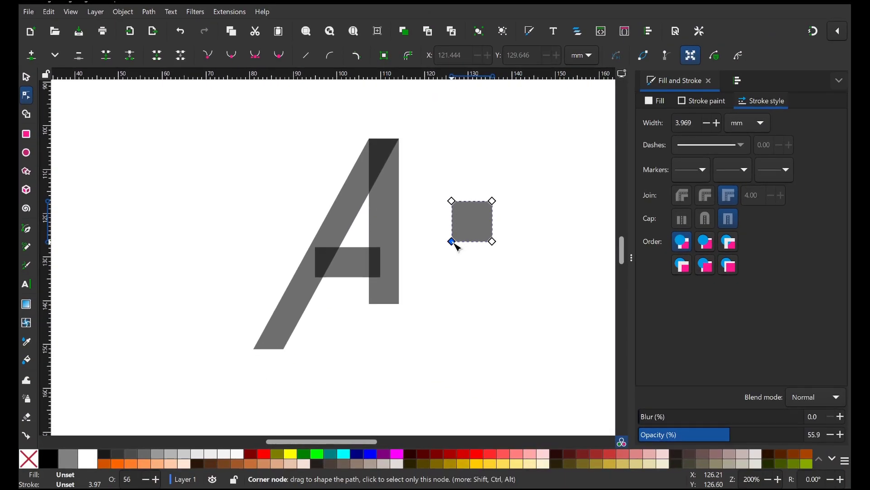
mouse_move(453, 241)
left_mouse_down()
mouse_move(457, 218)
mouse_move(450, 228)
left_mouse_up()
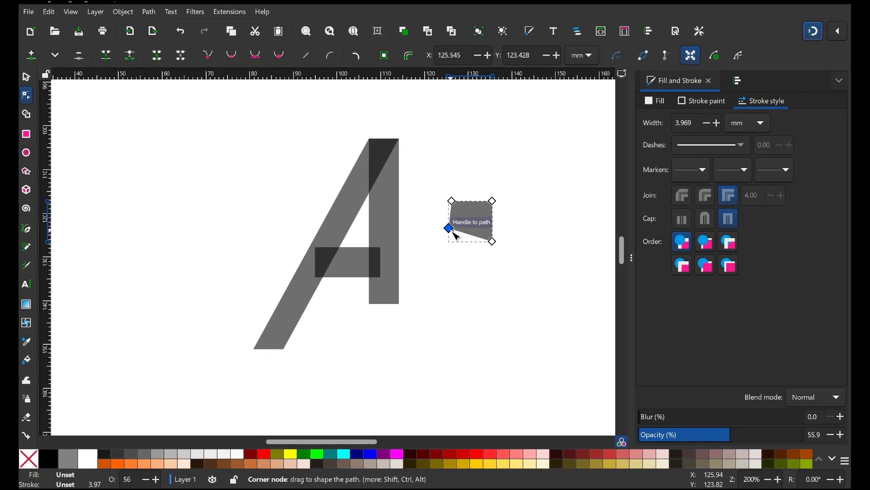
left_click_drag(451, 227, 460, 202)
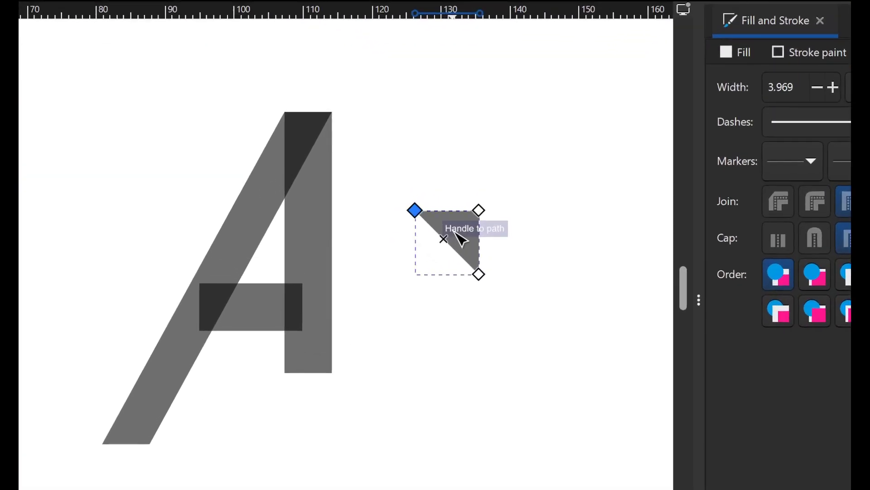
Rotate the triangle 45 degrees clockwise so that it points to the right like an arrowhead
key("s")
left_click(451, 267)
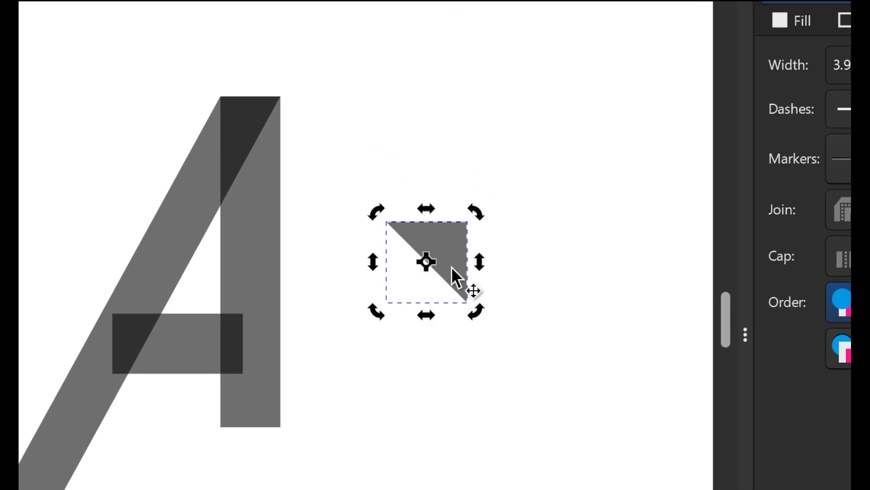
left_click_drag(479, 216, 495, 262)
left_click(512, 416)
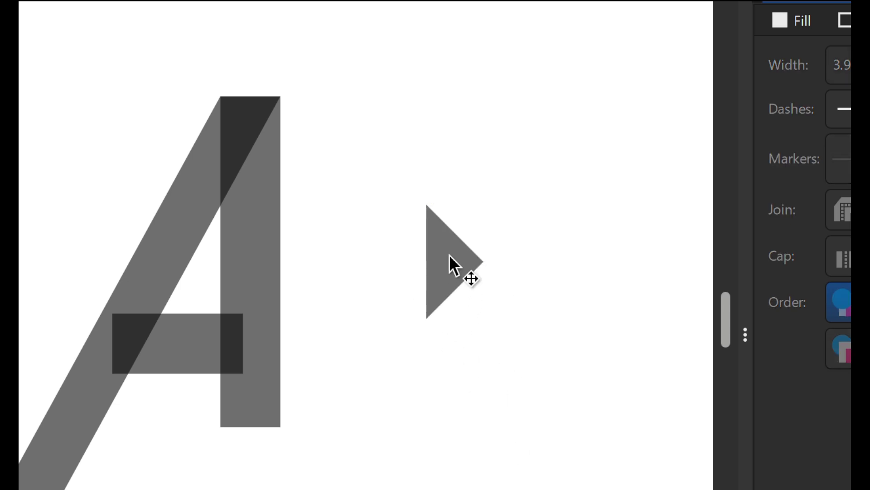
Fill the triangle with red and place it over the crossbar's right end, fitted within the width of the vertical bar
left_click(445, 29)
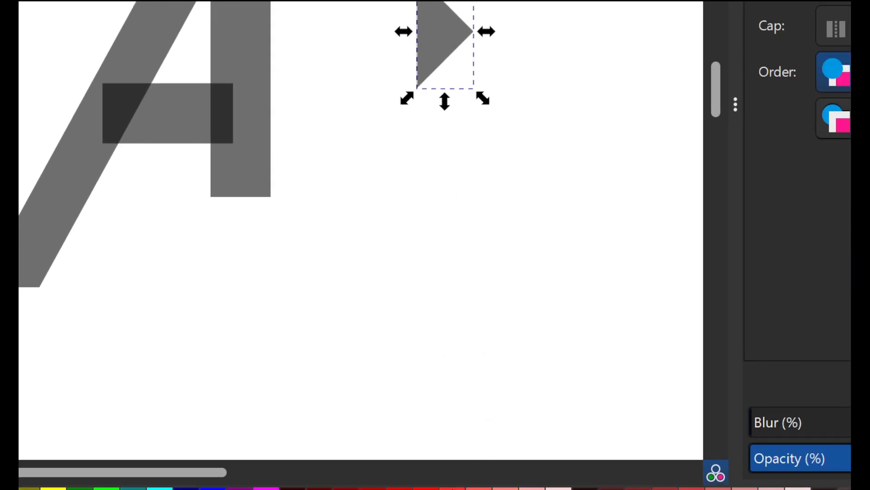
left_click(465, 488)
left_click_drag(447, 42, 243, 116)
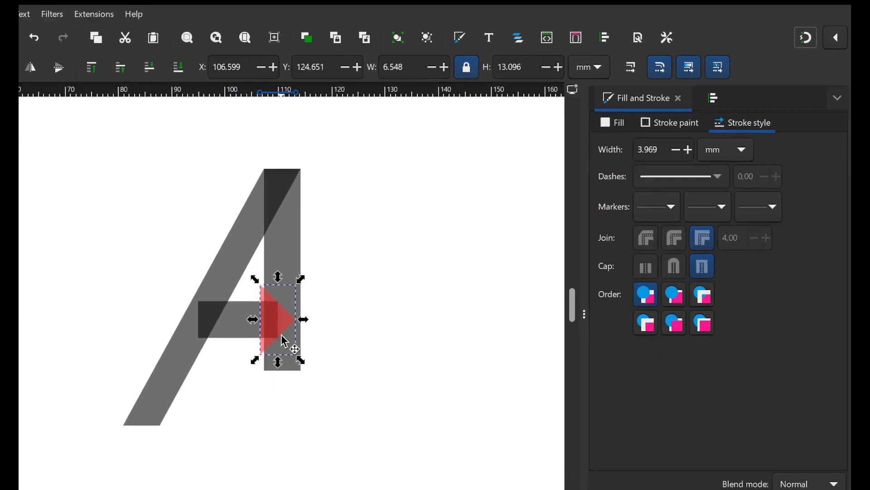
scroll(381, 262, "up", 4, "ctrl")
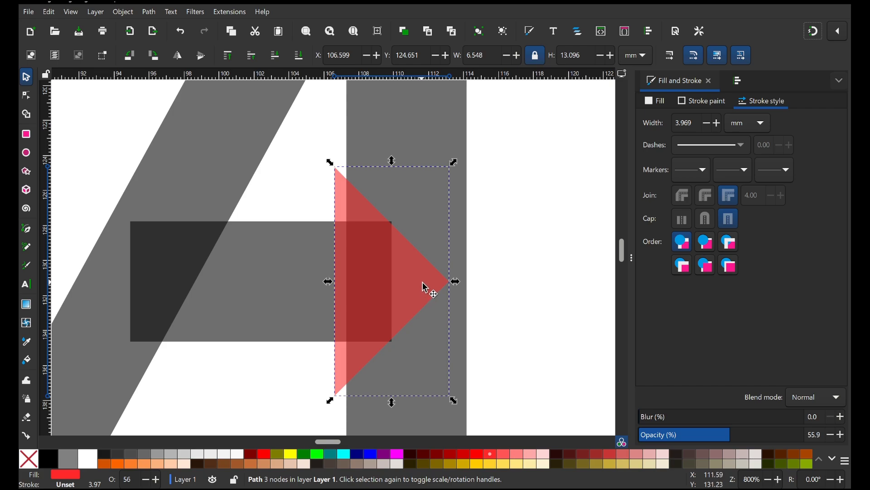
left_click_drag(417, 283, 433, 280)
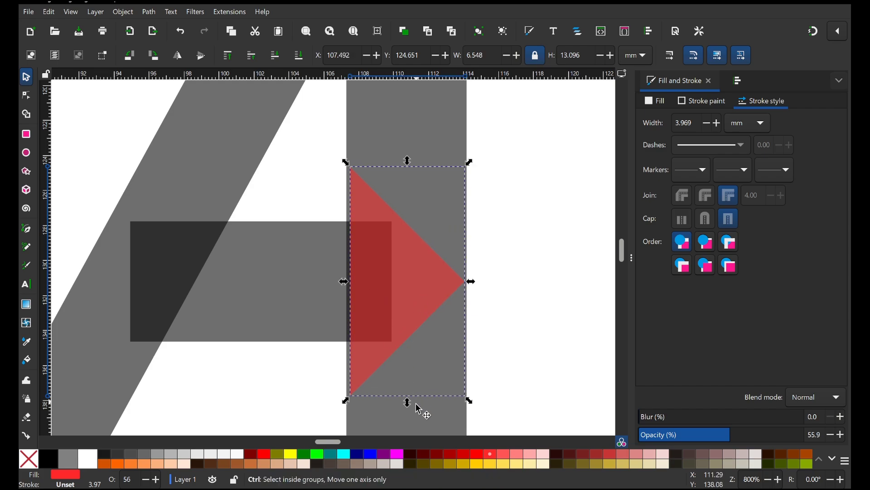
left_click_drag(409, 406, 413, 406)
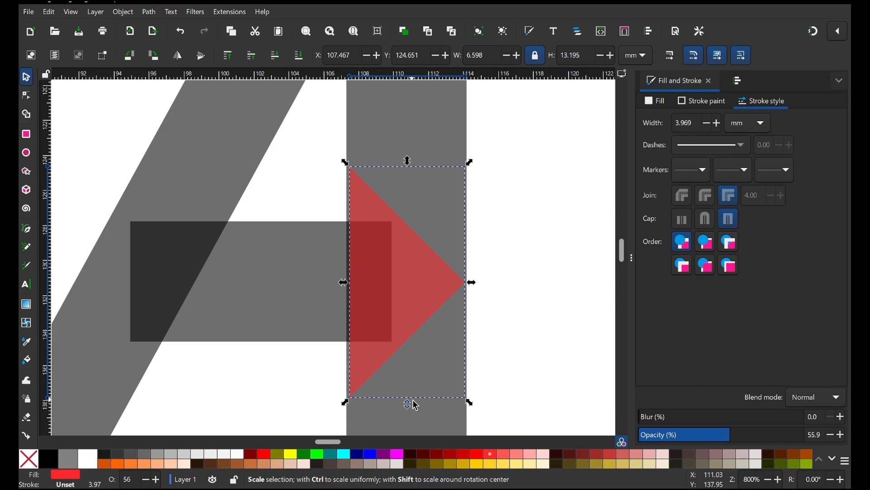
key("ctrl+z")
left_click_drag(471, 399, 497, 406)
key("ctrl+z")
Duplicate the red triangle, fill the copy with yellow and scale it about its center to about 8 by 16 mm
left_click(562, 213)
left_click(417, 286)
key("ctrl+z")
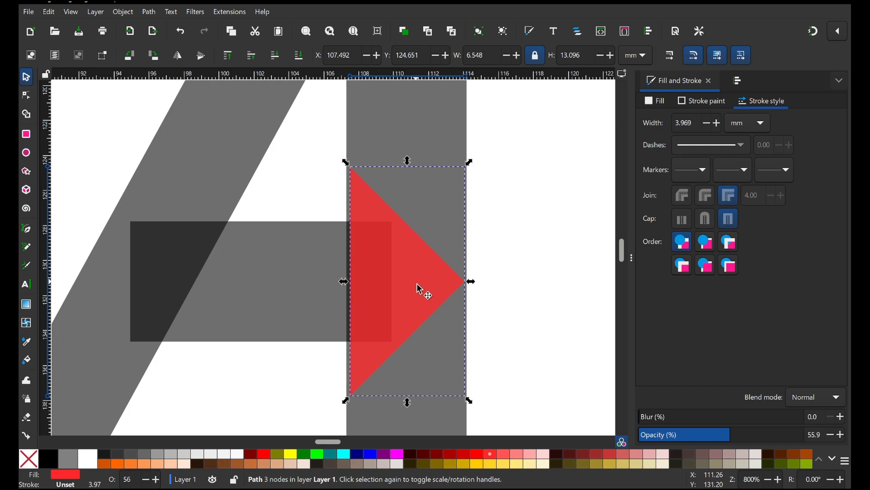
left_click(295, 451)
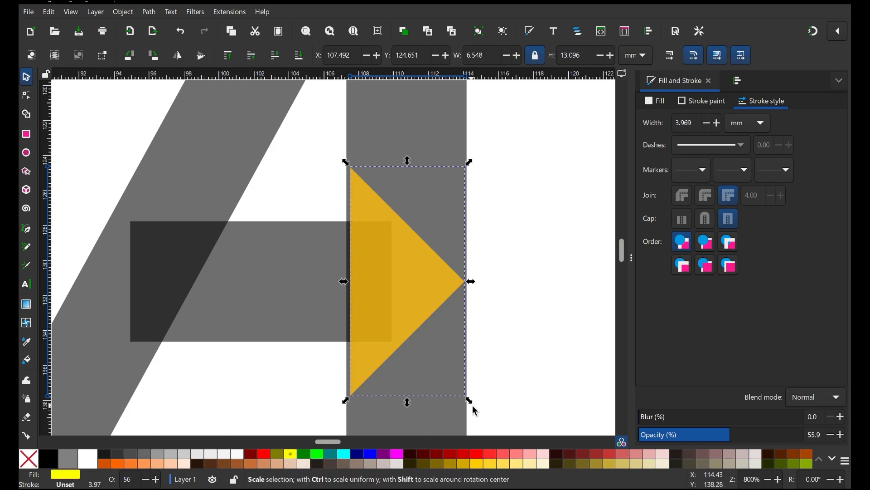
left_click_drag(471, 406, 519, 426)
Subtract the yellow triangle from the vertical bar with the Difference path operation
scroll(441, 305, "down", 4)
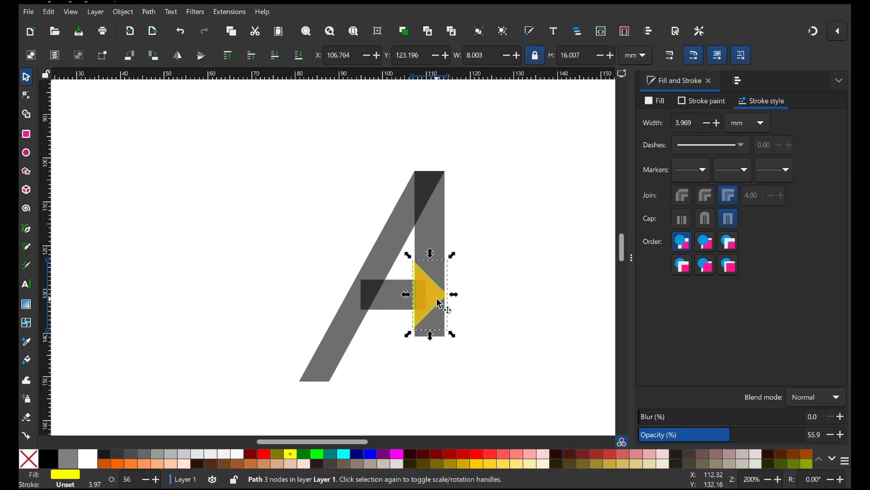
left_click(444, 234, "shift")
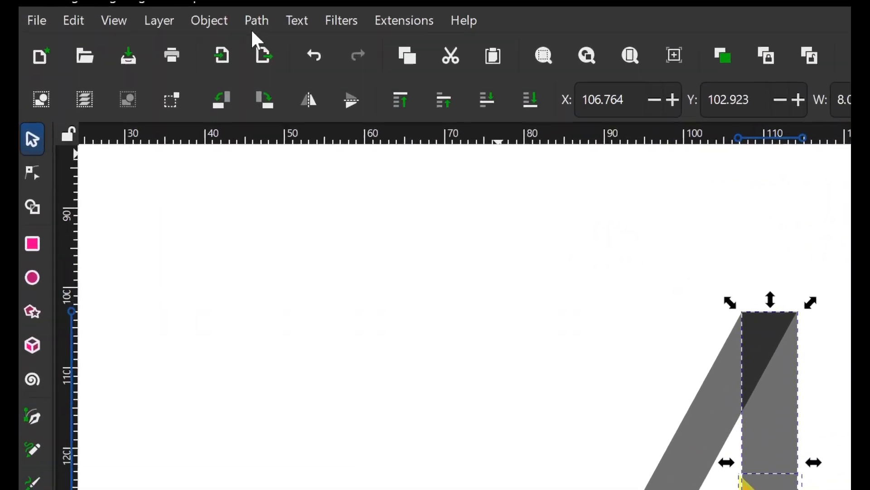
left_click(149, 12)
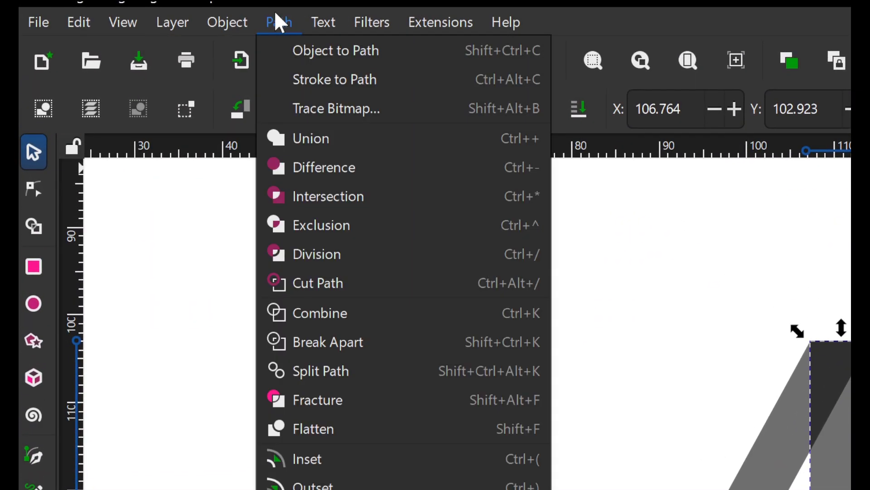
left_click(317, 172)
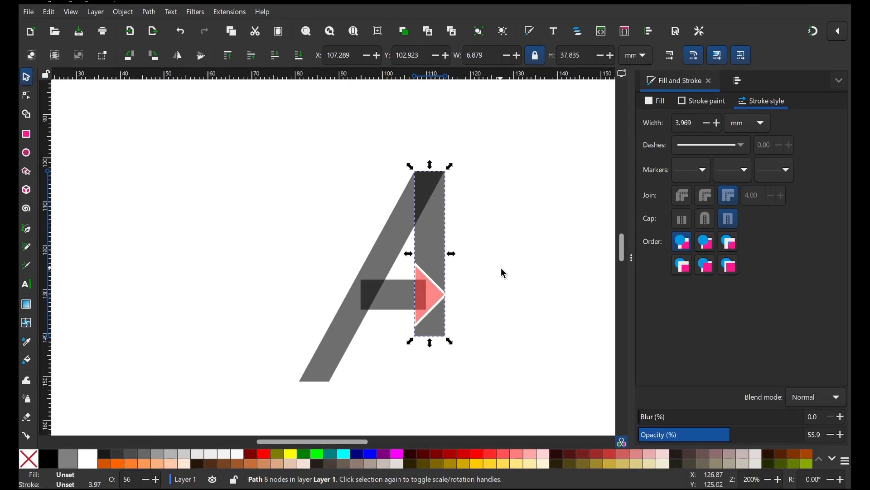
left_click(625, 336)
Combine all the letter's shapes with a Union and move the finished A toward the left of the canvas
left_click_drag(278, 121, 487, 416)
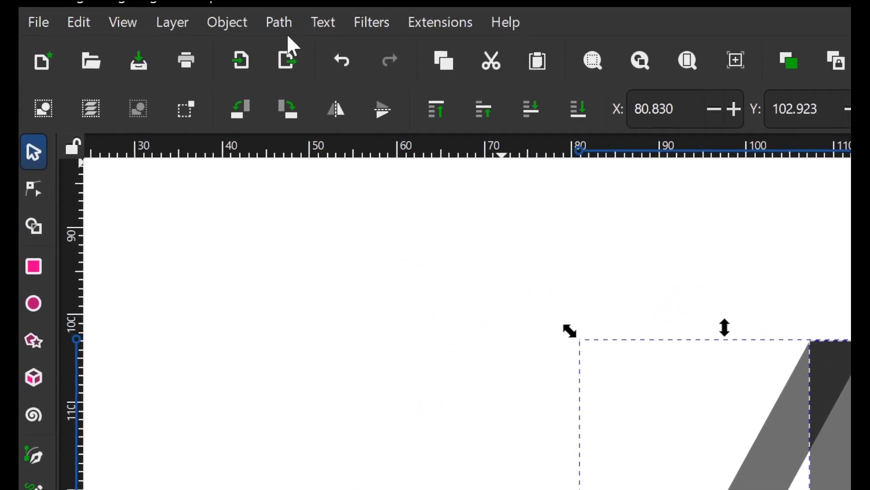
left_click(149, 11)
left_click(316, 146)
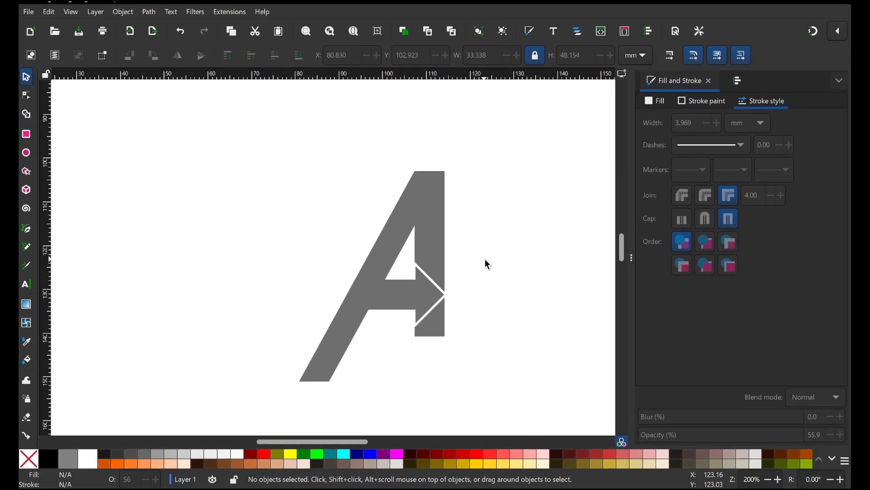
left_click_drag(435, 232, 240, 231)
left_click(423, 244)
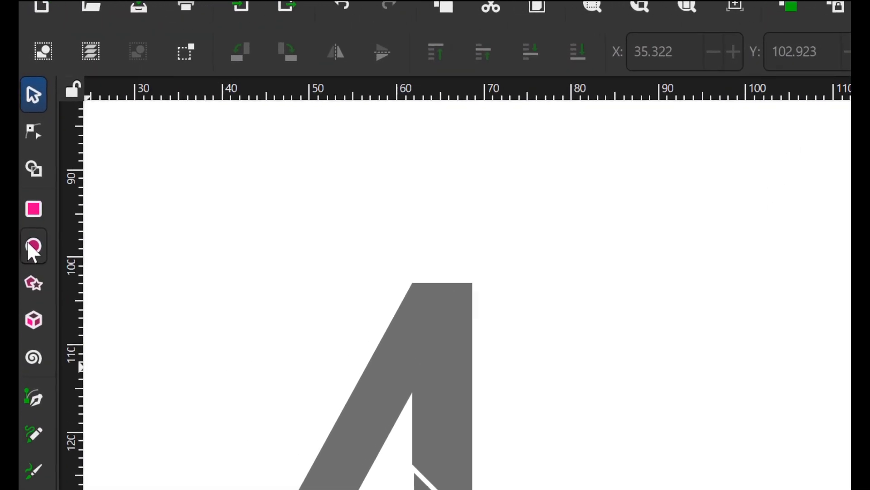
Draw a black circle about 37 mm in diameter beside the letter A and convert it to a path
left_click(28, 244)
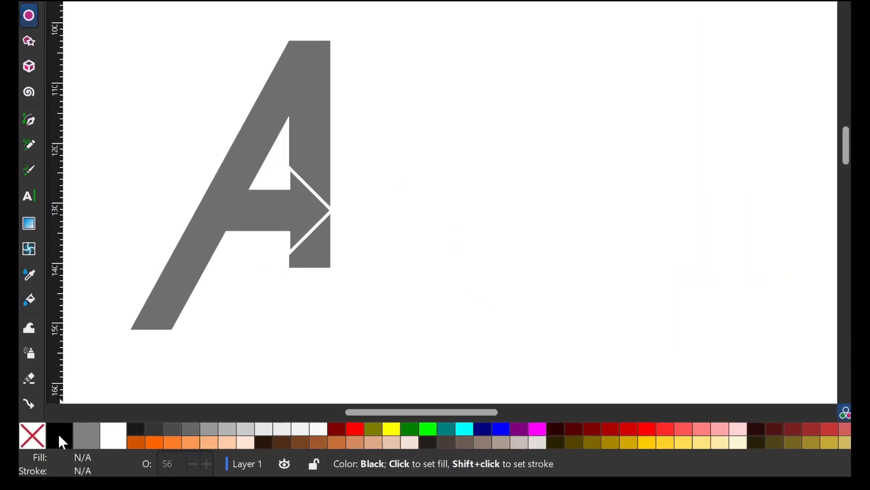
left_click(48, 458)
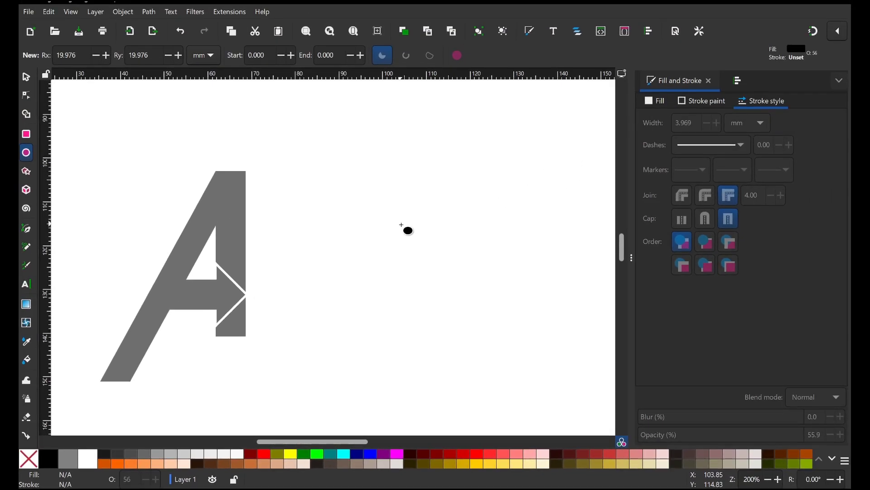
left_click_drag(386, 226, 467, 317)
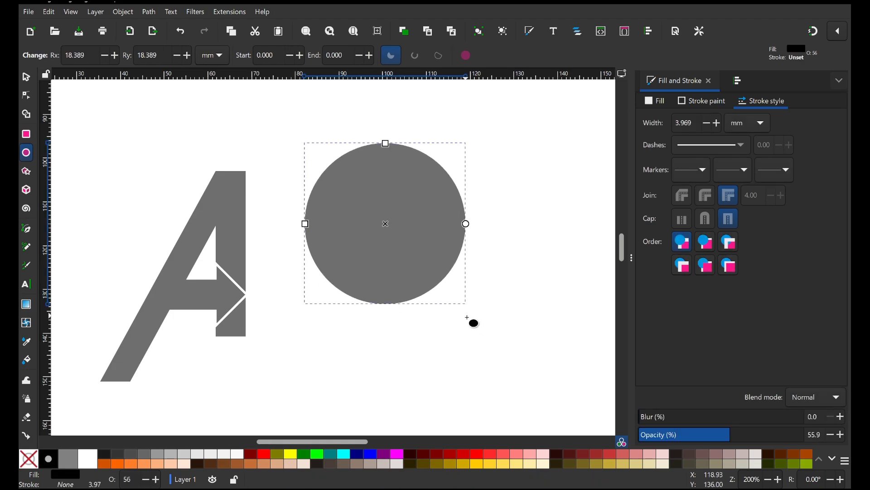
key("ctrl+shift+c")
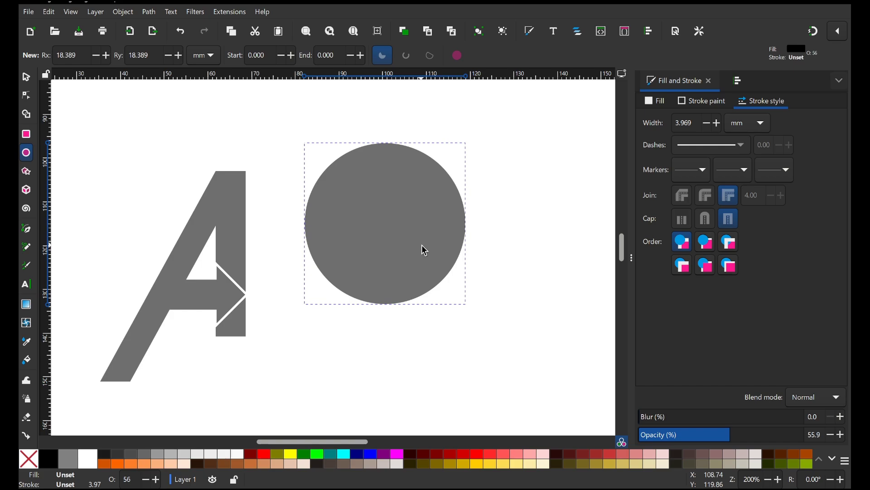
Give the circle a red stroke and remove its fill so it forms a ring
key("s")
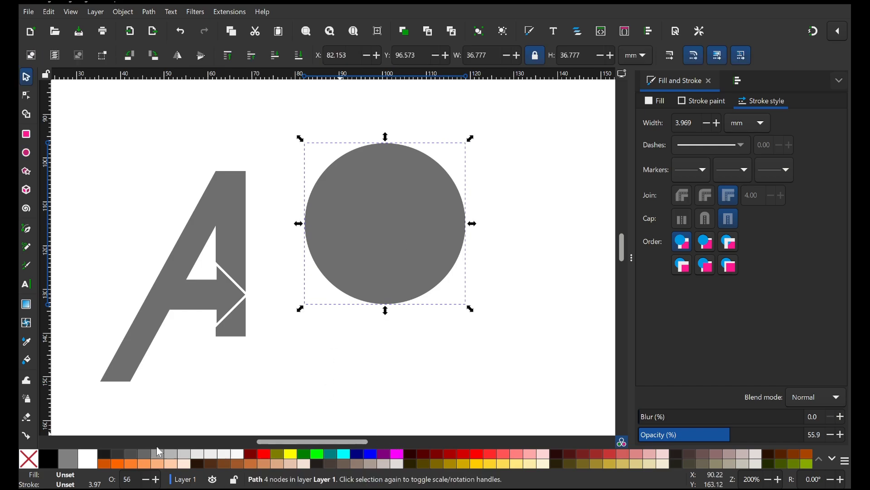
left_click(477, 454, "shift")
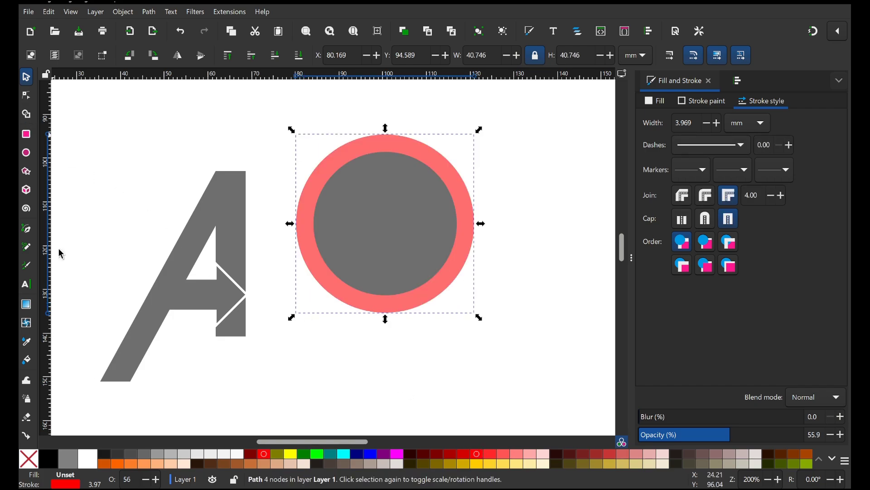
left_click(29, 458)
Move the letter A toward the middle of the canvas and place the red ring over it
left_click_drag(229, 313, 359, 290)
left_click_drag(430, 304, 375, 336)
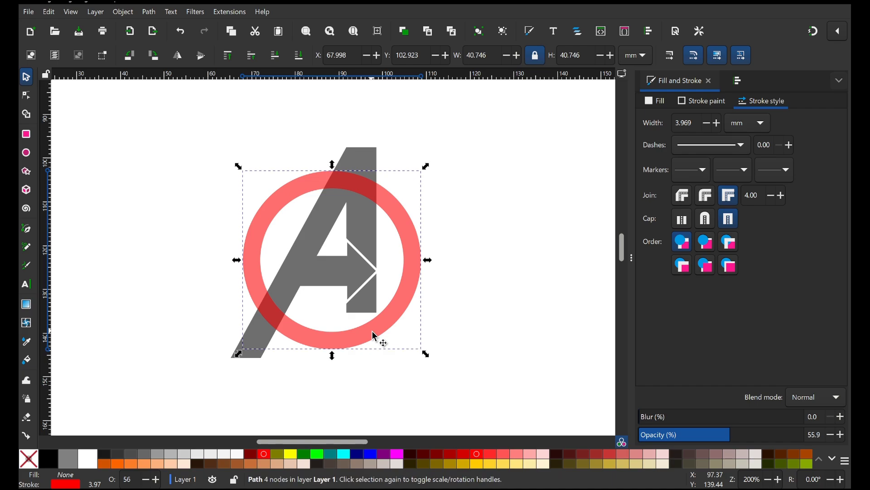
left_click(533, 286)
Duplicate the letter A, create a linked offset from it and expand the offset outward to about 36.5 by 51.3 mm
left_click(350, 273)
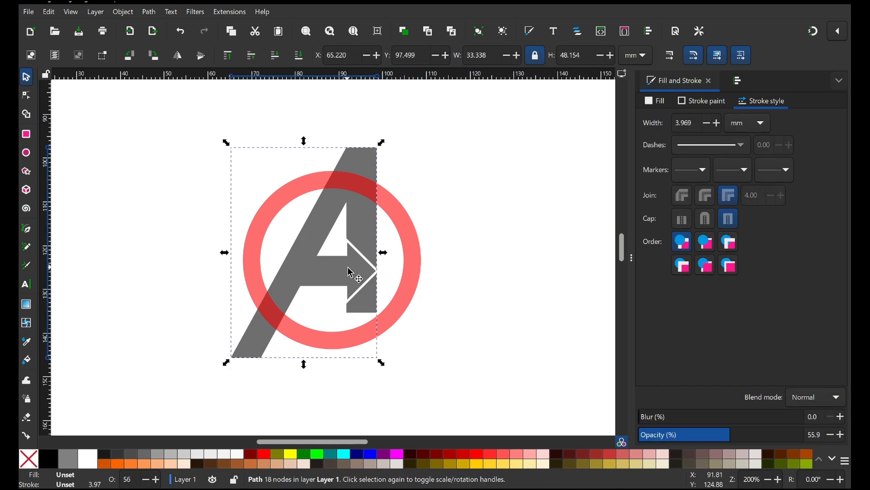
key("ctrl+d")
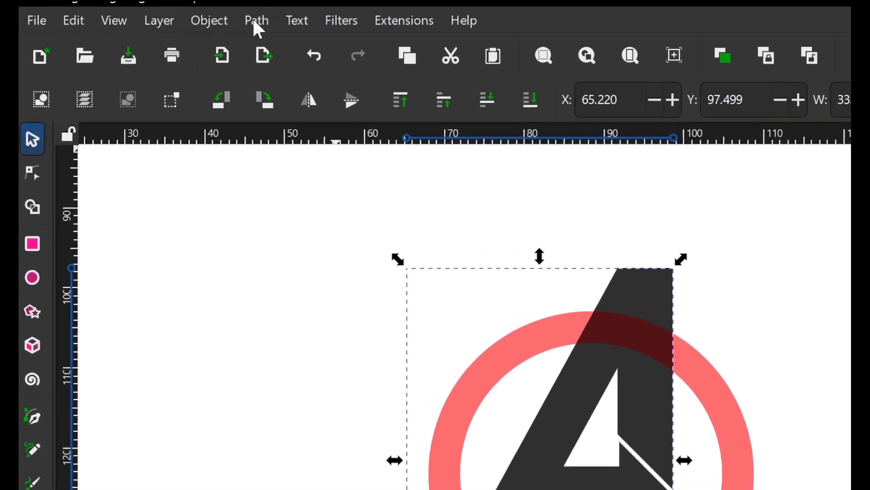
left_click(149, 12)
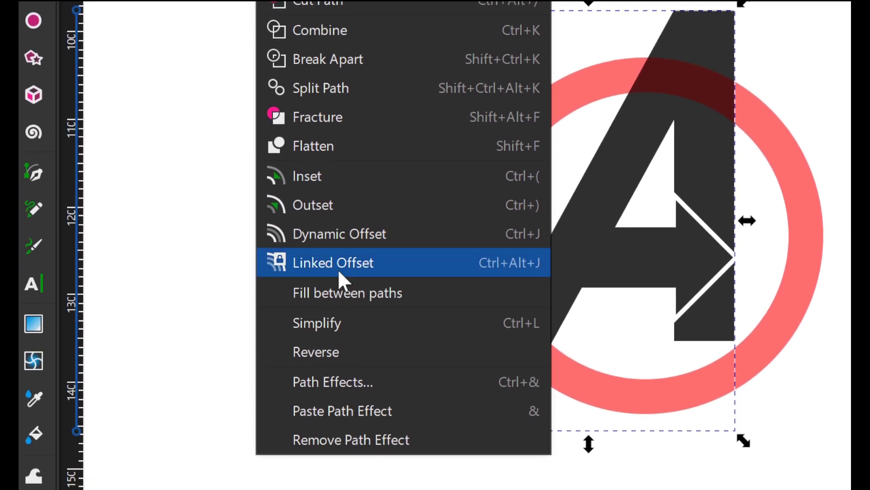
left_click(339, 304)
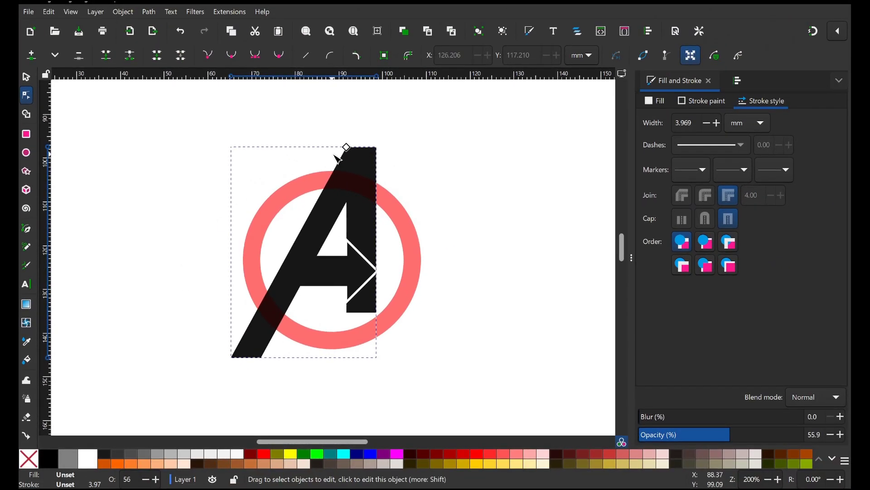
left_click_drag(346, 148, 346, 144)
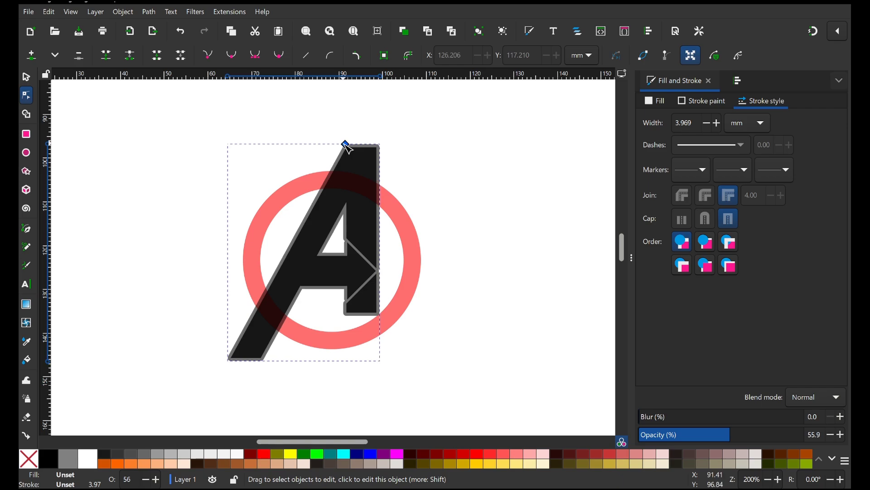
left_click_drag(347, 147, 344, 143)
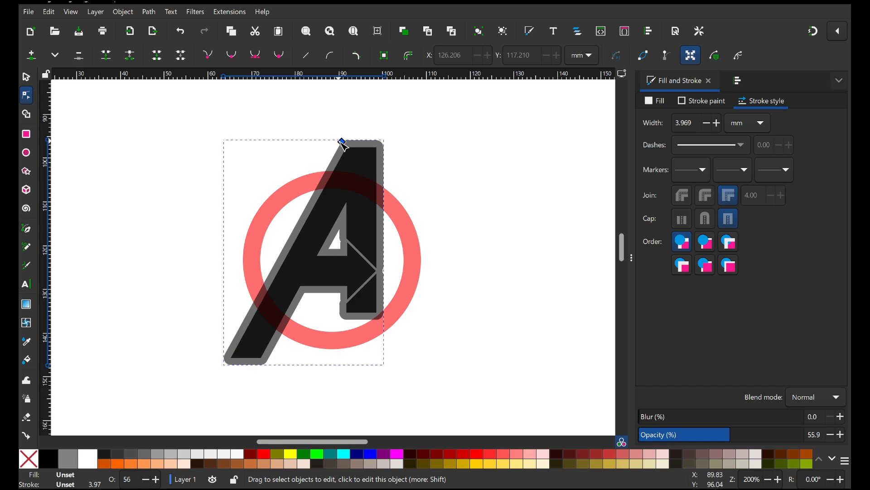
left_click(27, 78)
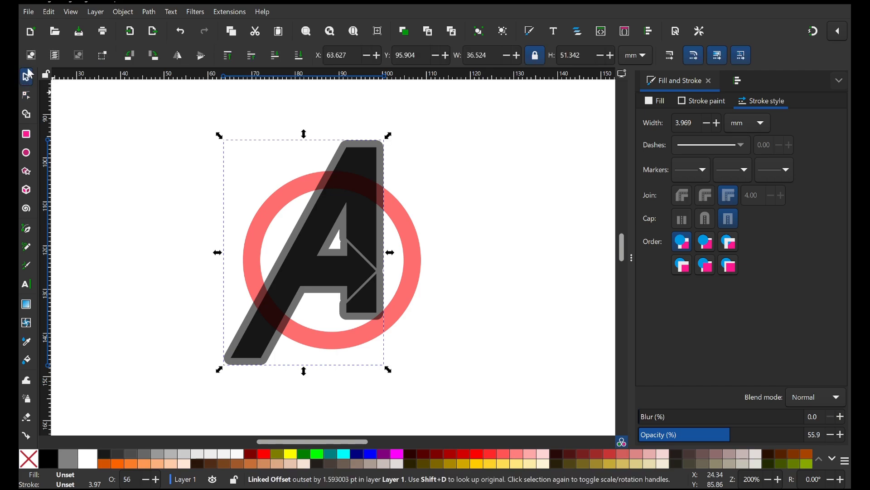
Enlarge the red ring about its center to about 43.7 mm across
left_click(409, 312)
left_click_drag(331, 358, 335, 363)
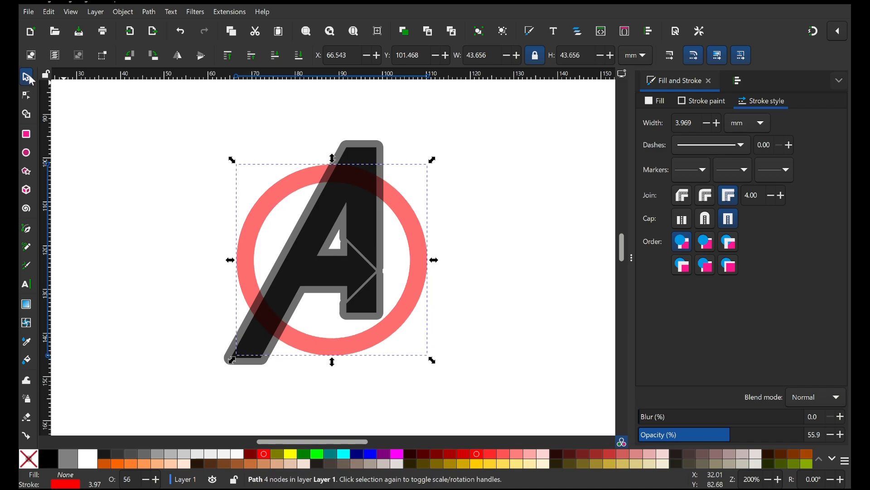
left_click(258, 217)
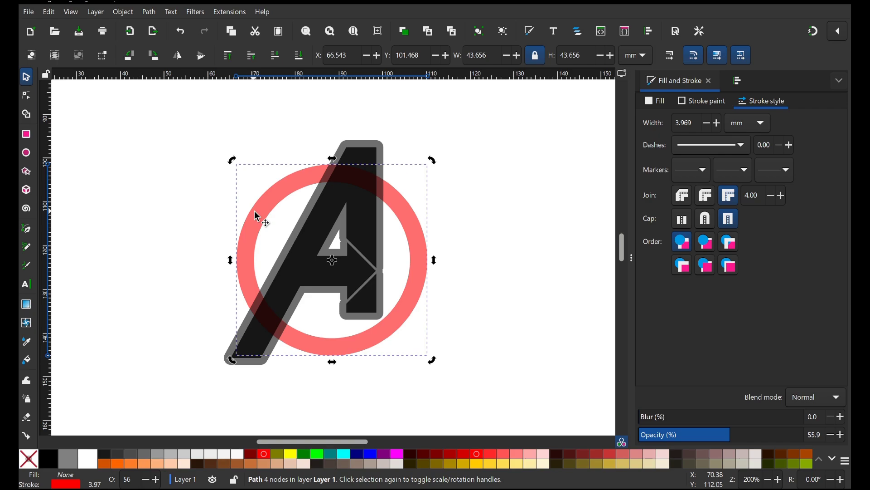
left_click(238, 349)
left_click(375, 347)
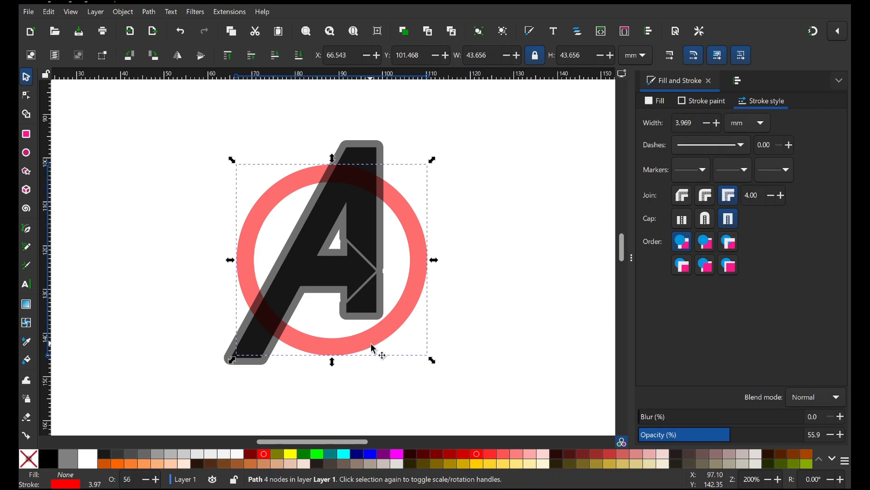
Convert the red ring's stroke to a path and clear the selection
left_click(148, 12)
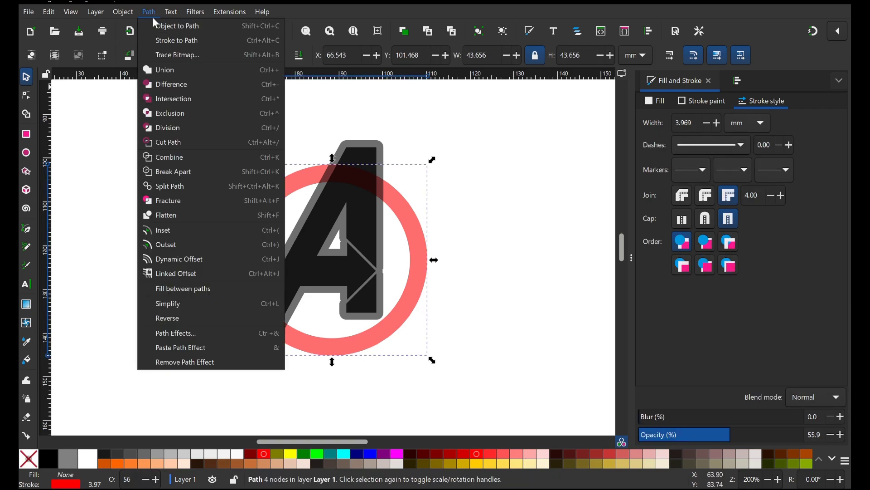
left_click(188, 37)
key("Escape")
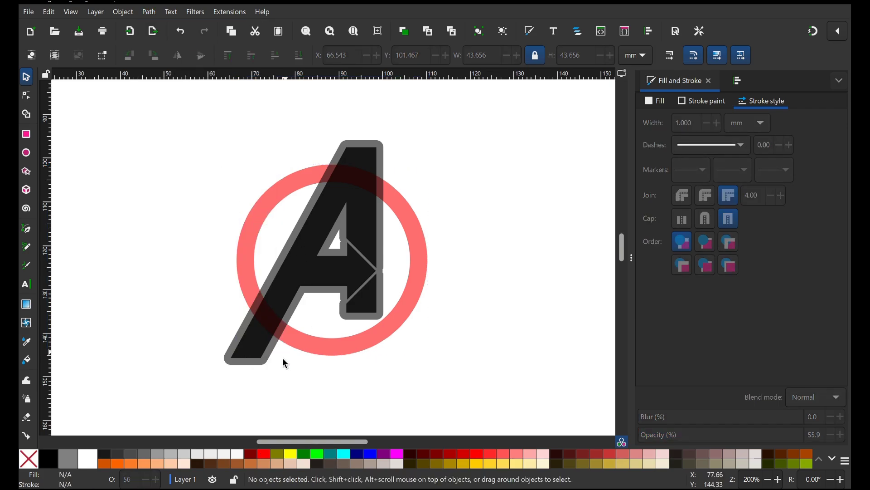
Subtract the linked offset of the A from the red ring with the Difference path operation
left_click(264, 369)
left_click(416, 306, "shift")
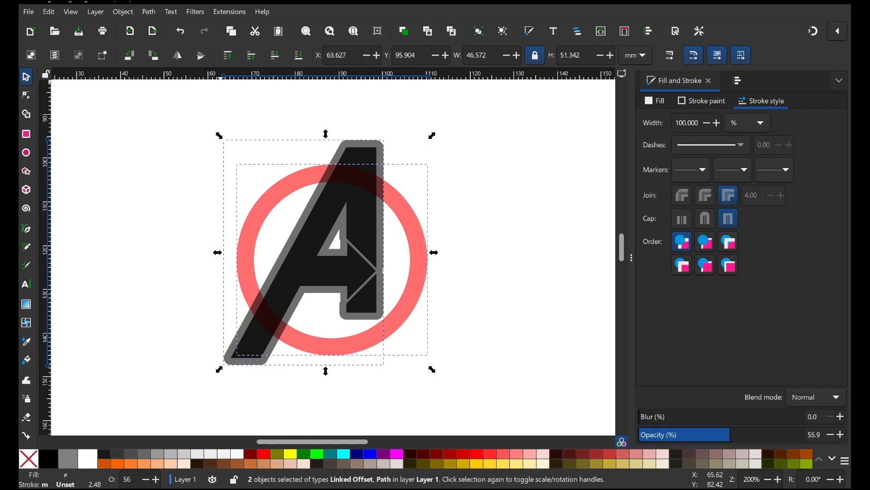
left_click(148, 12)
left_click(168, 85)
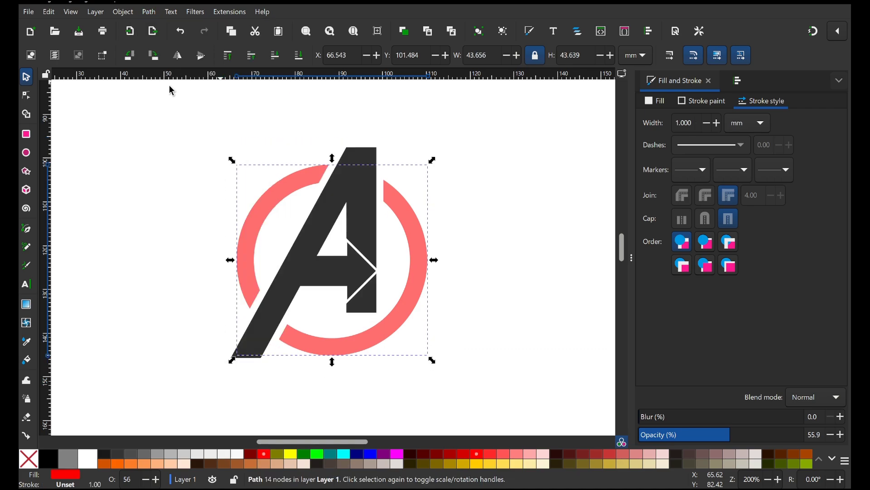
Set the opacity of the ring and all letter shapes to 100% and merge them with a Union
left_click(204, 105)
left_click_drag(204, 103, 449, 401)
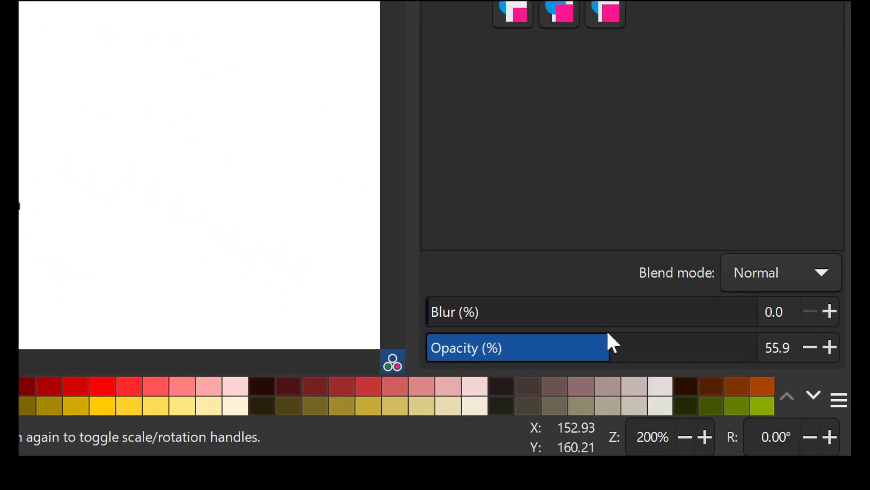
left_click_drag(730, 431, 724, 434)
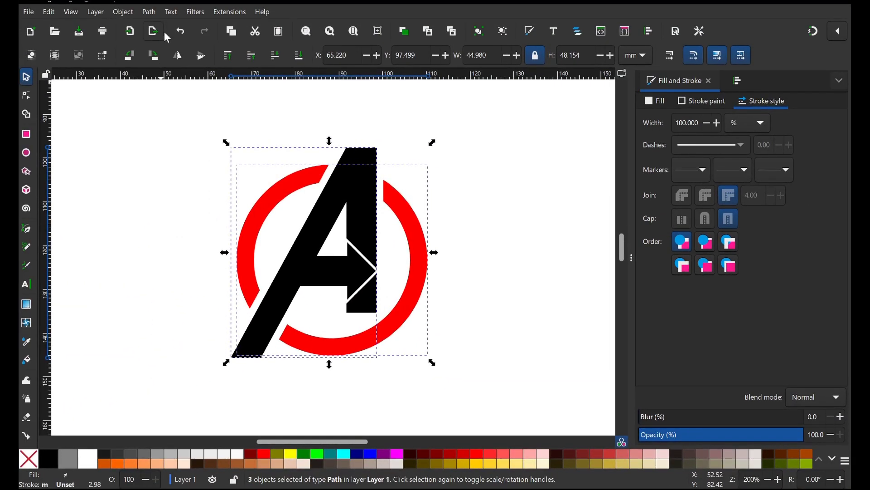
left_click(149, 11)
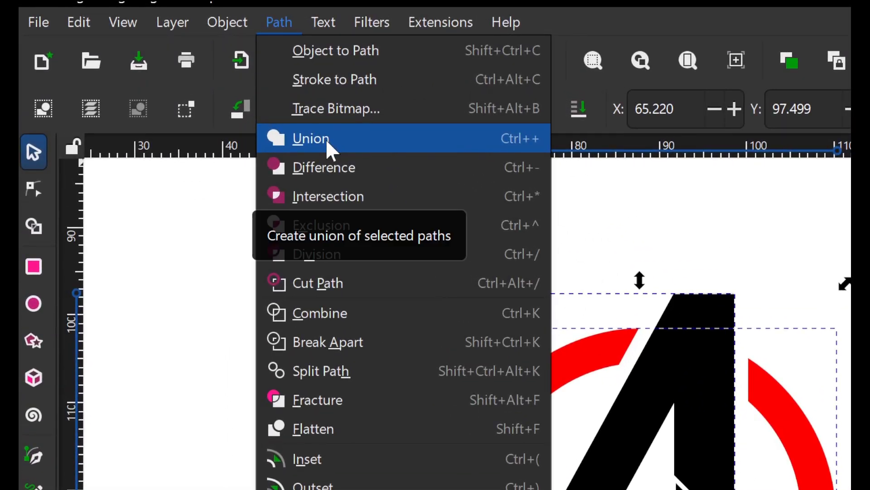
left_click(325, 138)
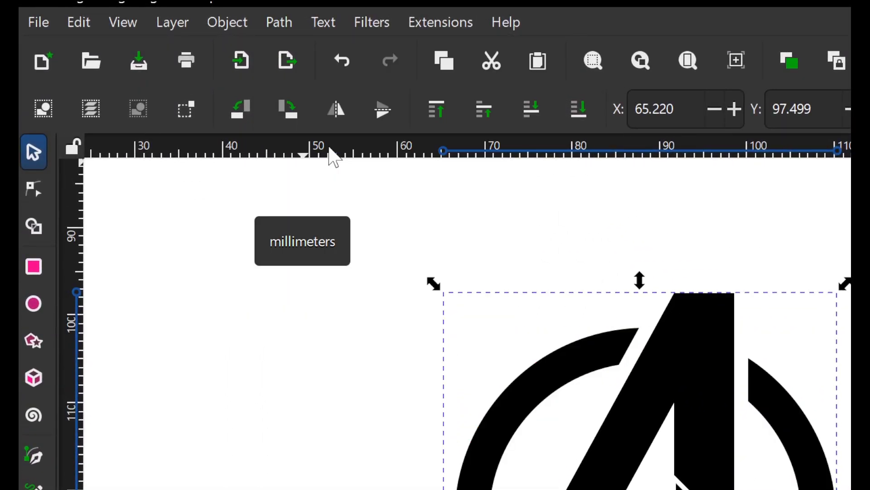